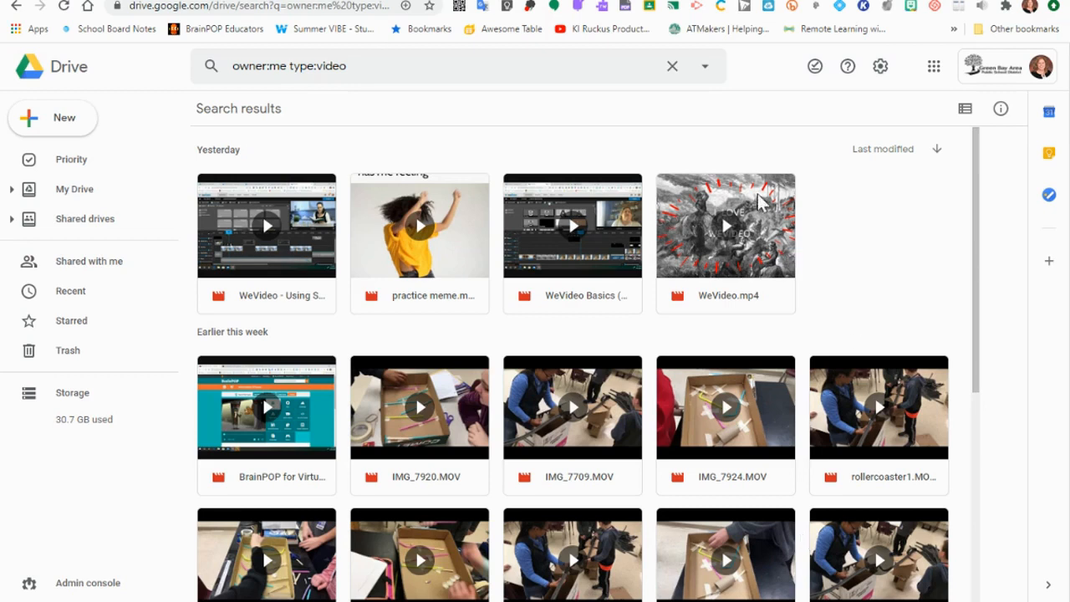
# Download WeVideo.mp4 from Drive to the Desktop as WeVideo-delete, replacing the existing file of that name.
pyautogui.rightClick(769, 247)
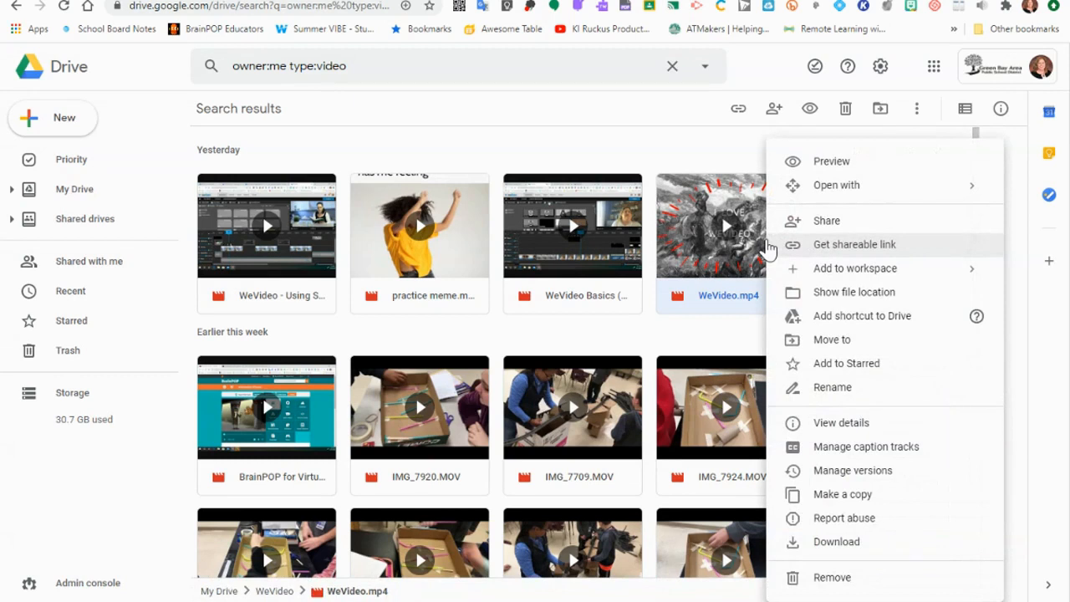
pyautogui.click(838, 544)
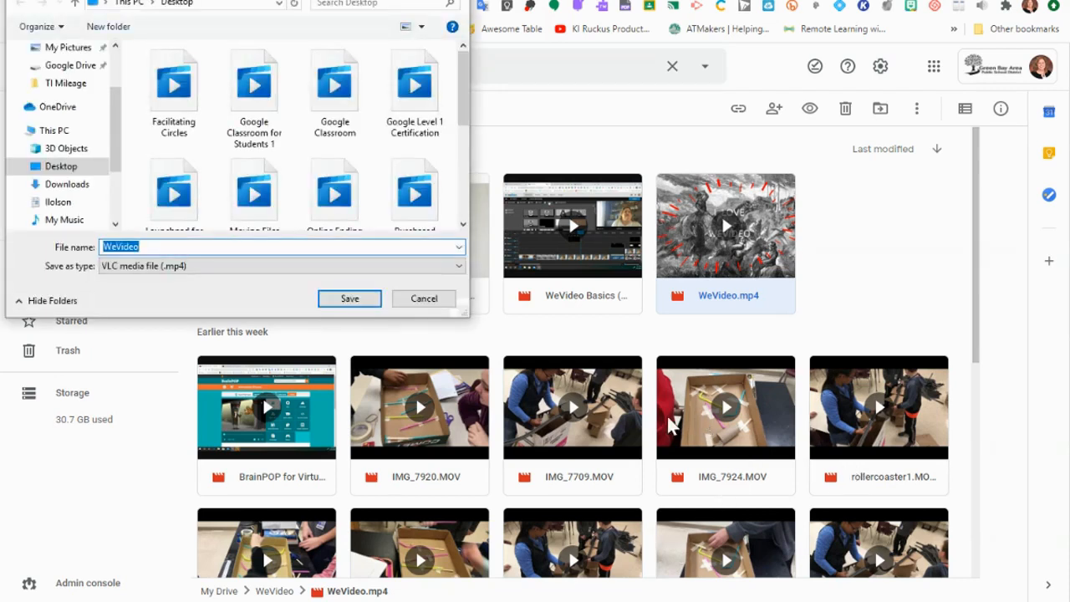
pyautogui.click(163, 245)
pyautogui.write('-delete')
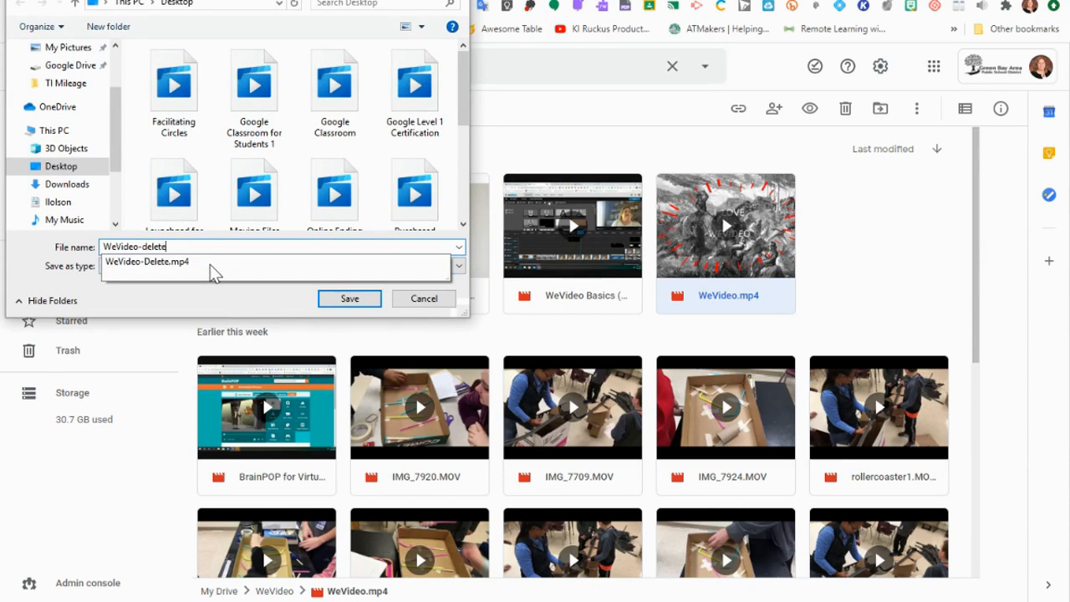
pyautogui.click(340, 301)
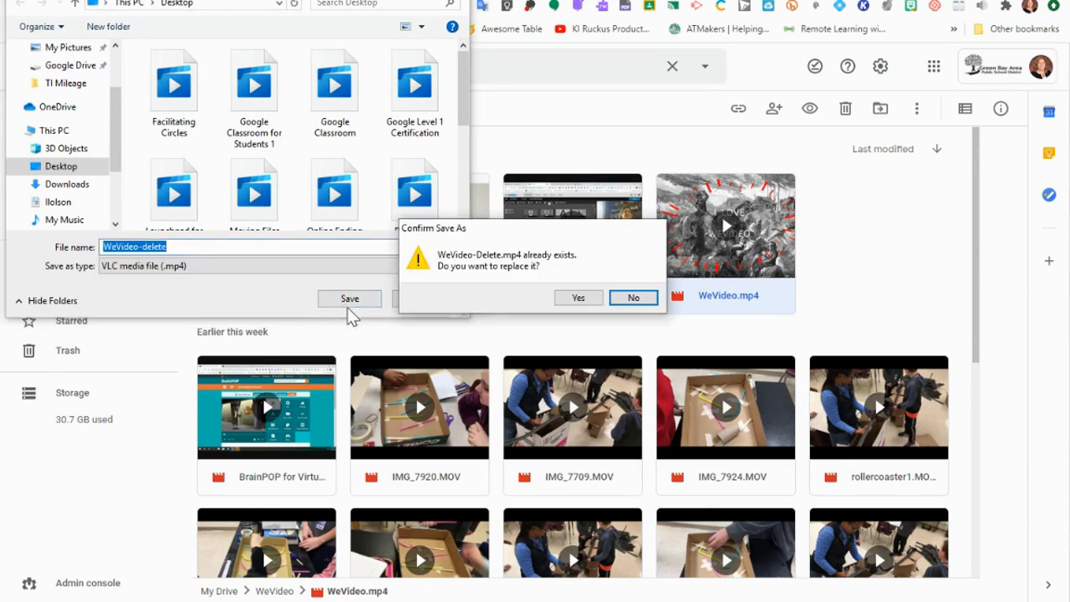
pyautogui.click(617, 305)
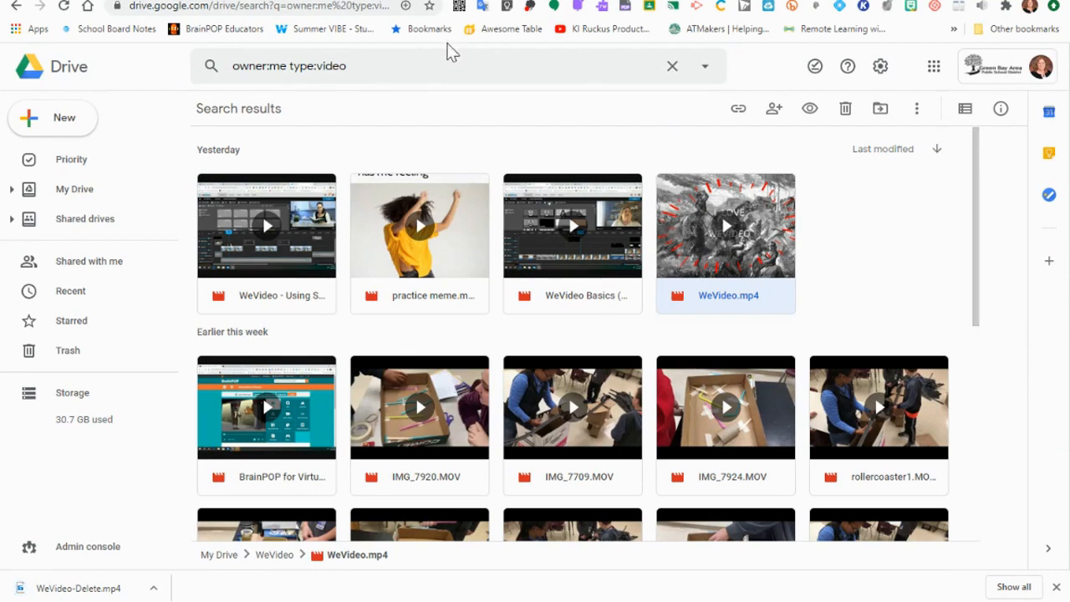
# Open YouTube in a new browser tab through the Google apps.
pyautogui.click(305, 0)
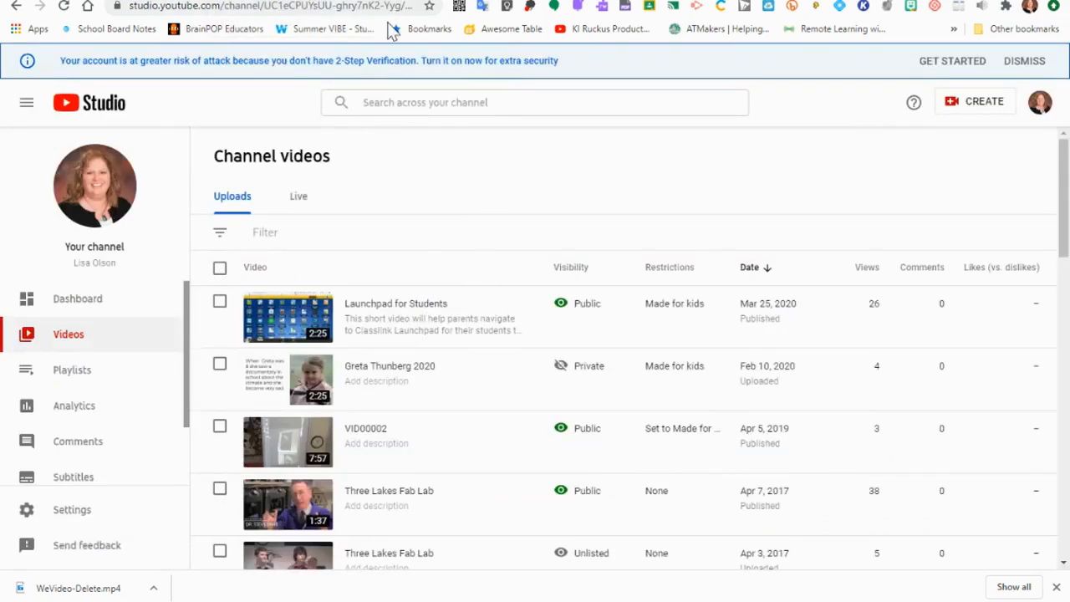
pyautogui.click(209, 1)
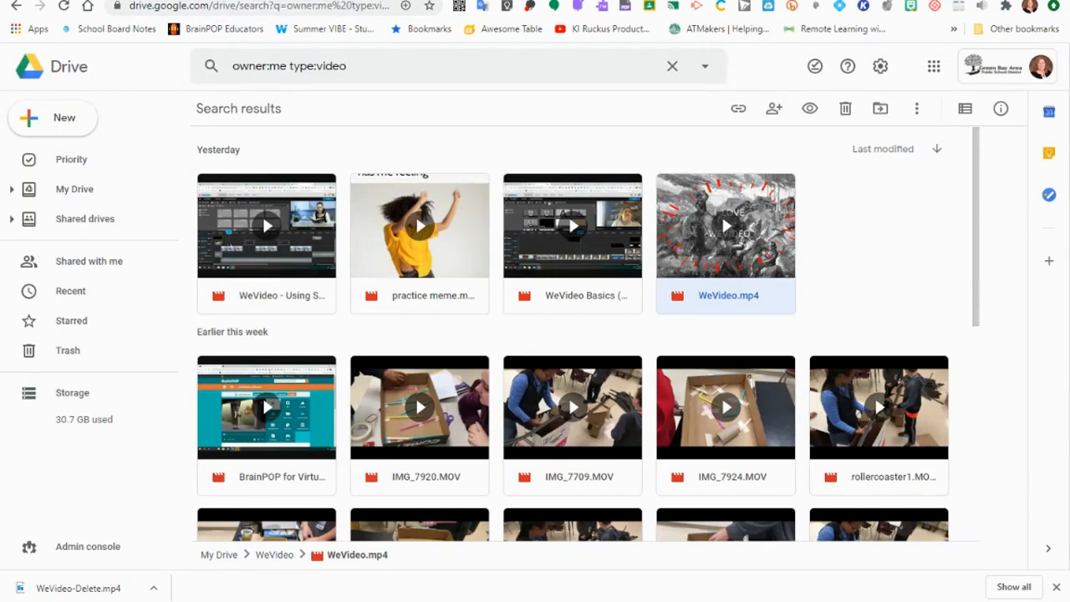
pyautogui.click(274, 1)
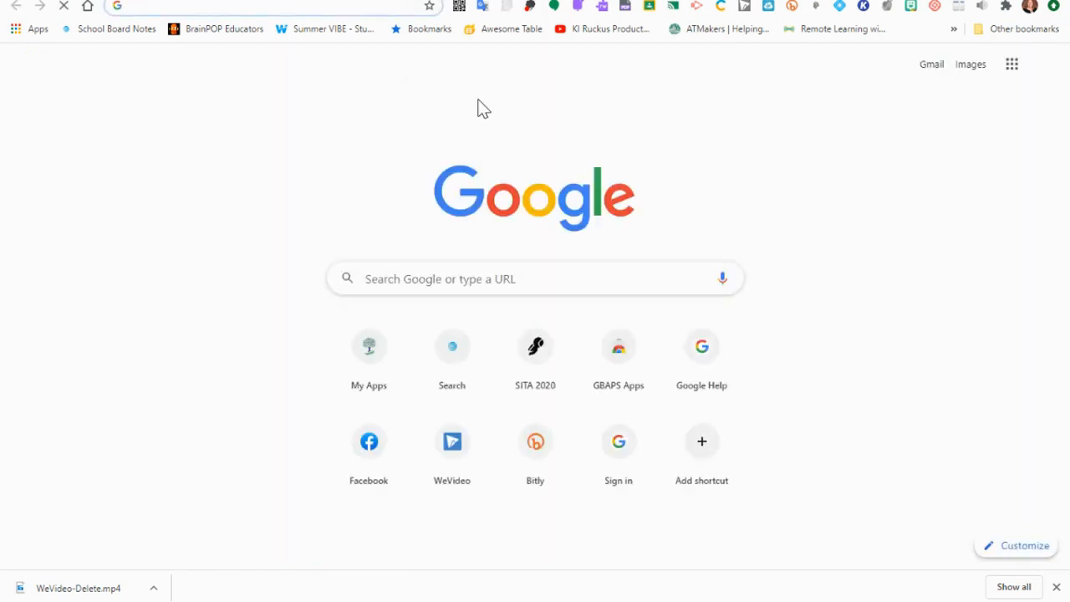
pyautogui.click(1014, 70)
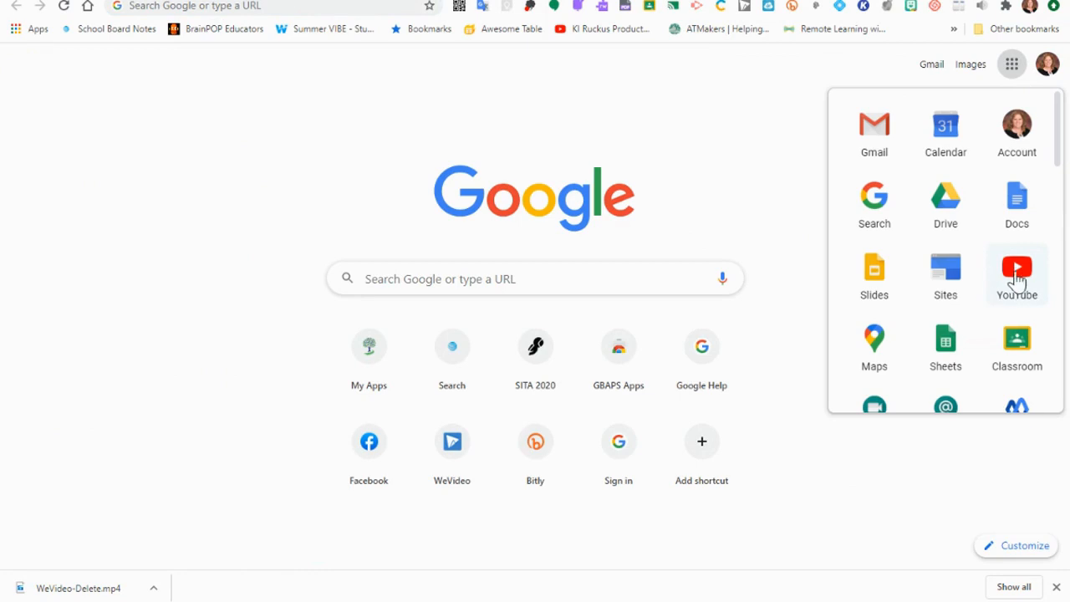
pyautogui.click(1017, 274)
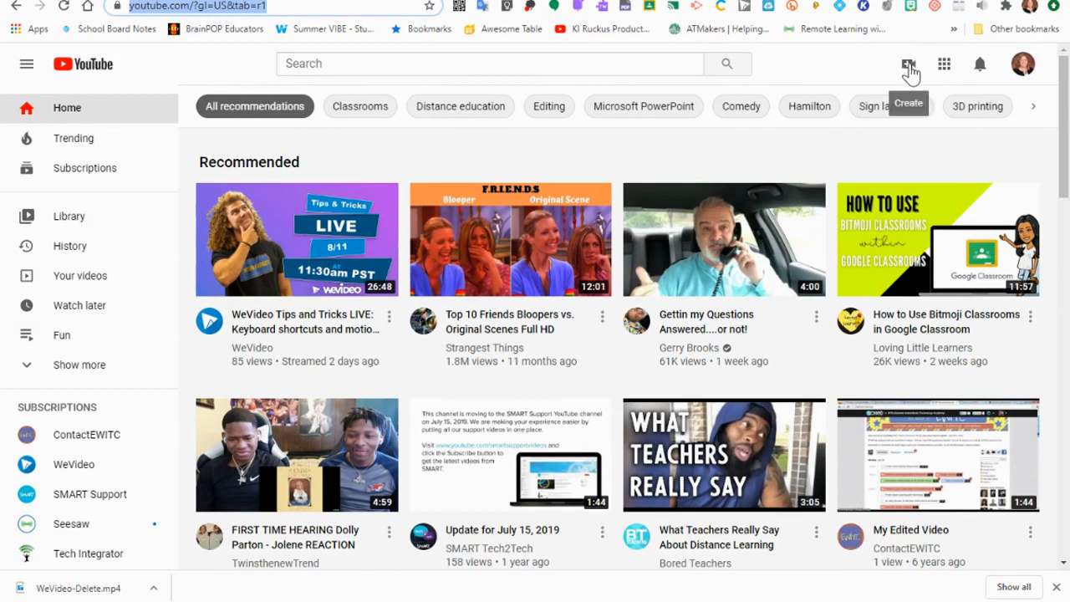
# Start a YouTube video upload and choose the WeVideo-Delete file from the Desktop.
pyautogui.click(909, 71)
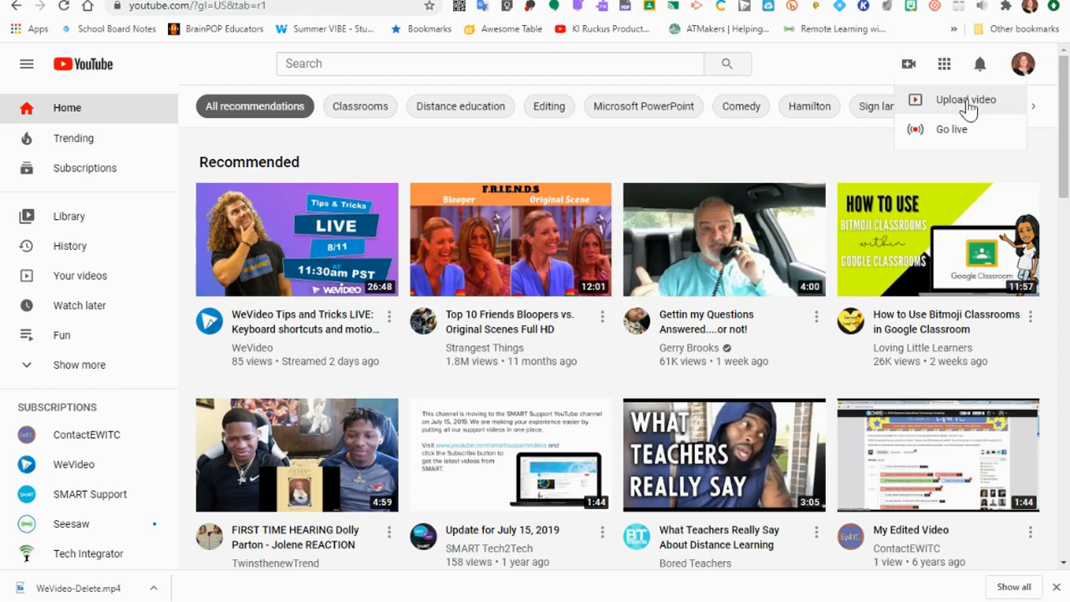
pyautogui.click(967, 101)
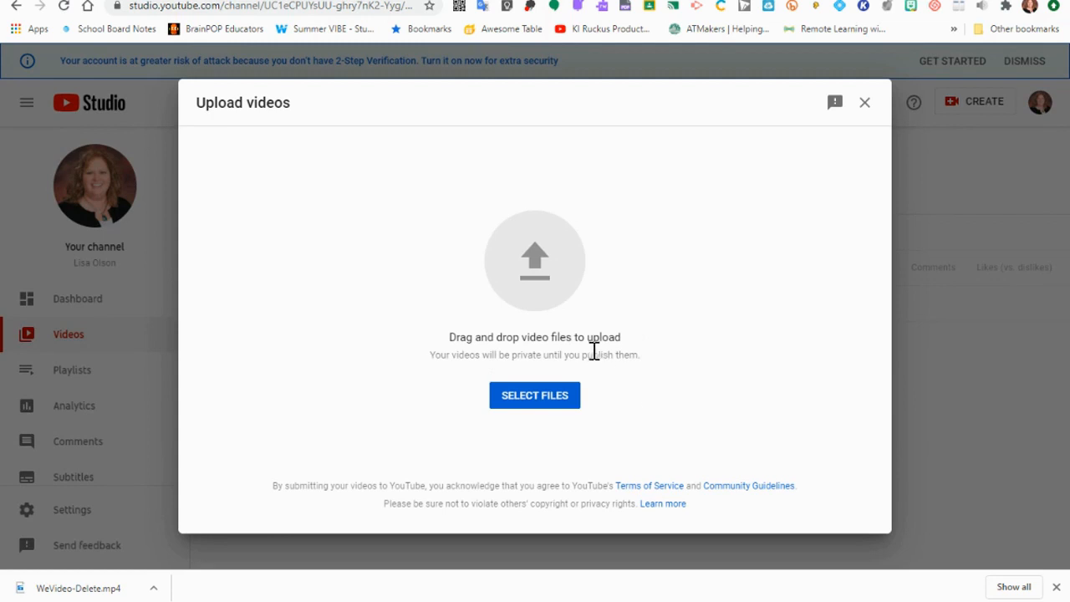
pyautogui.click(535, 403)
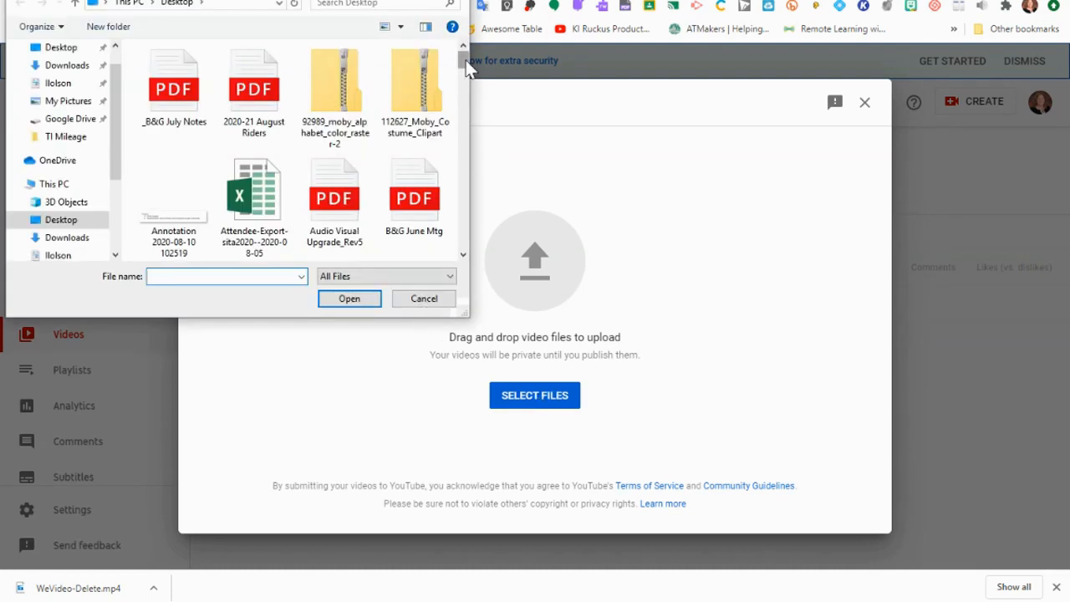
pyautogui.moveTo(465, 58); pyautogui.dragTo(450, 247)
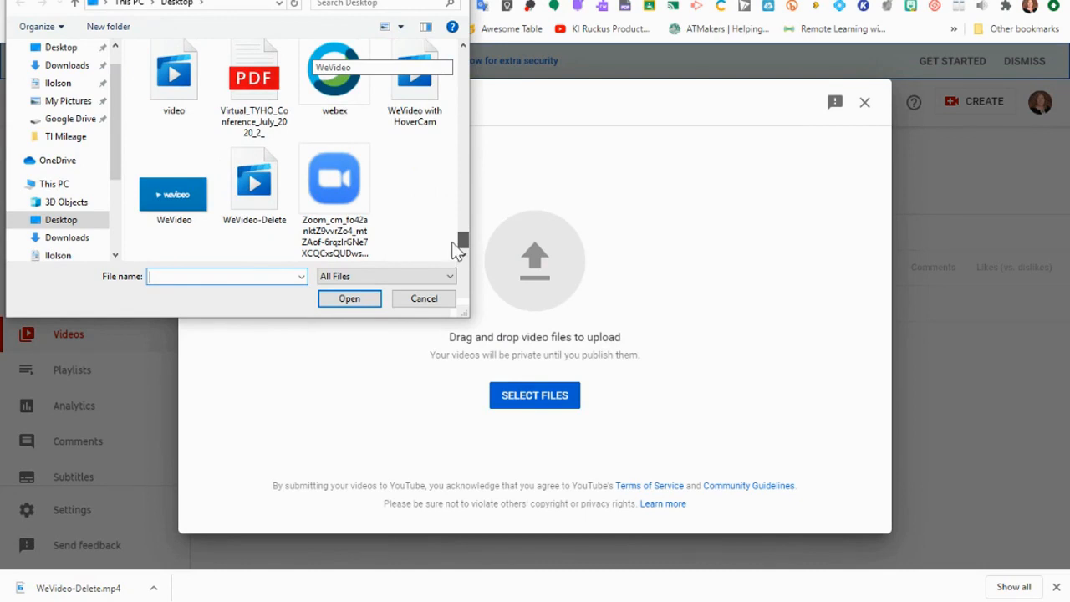
pyautogui.doubleClick(256, 197)
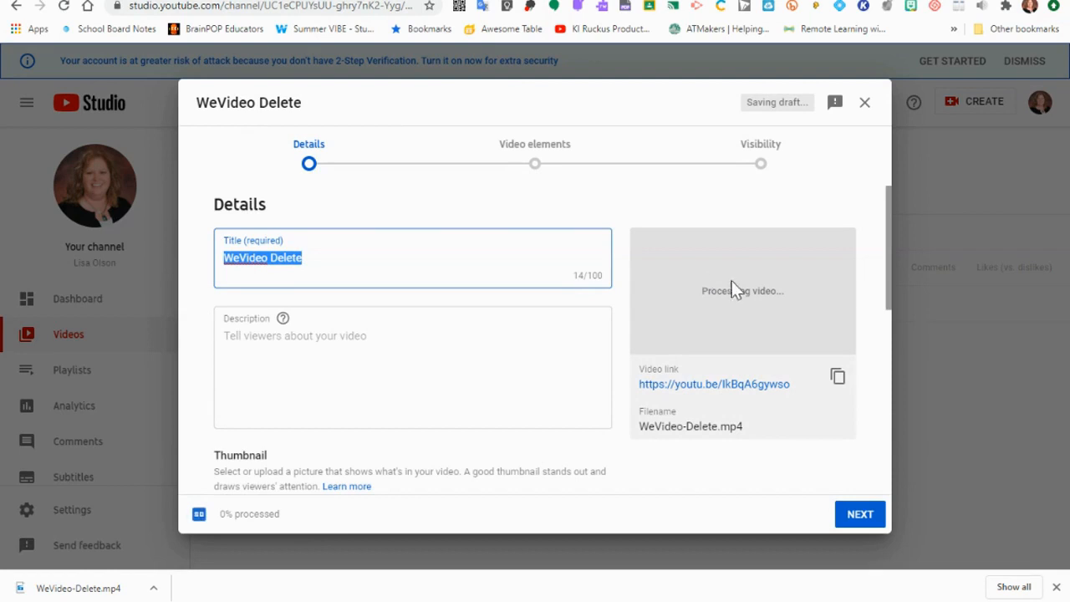
# Keep the title WeVideo Delete, enter the description "This is a temporary video that will be deleted." and play the preview.
pyautogui.click(329, 262)
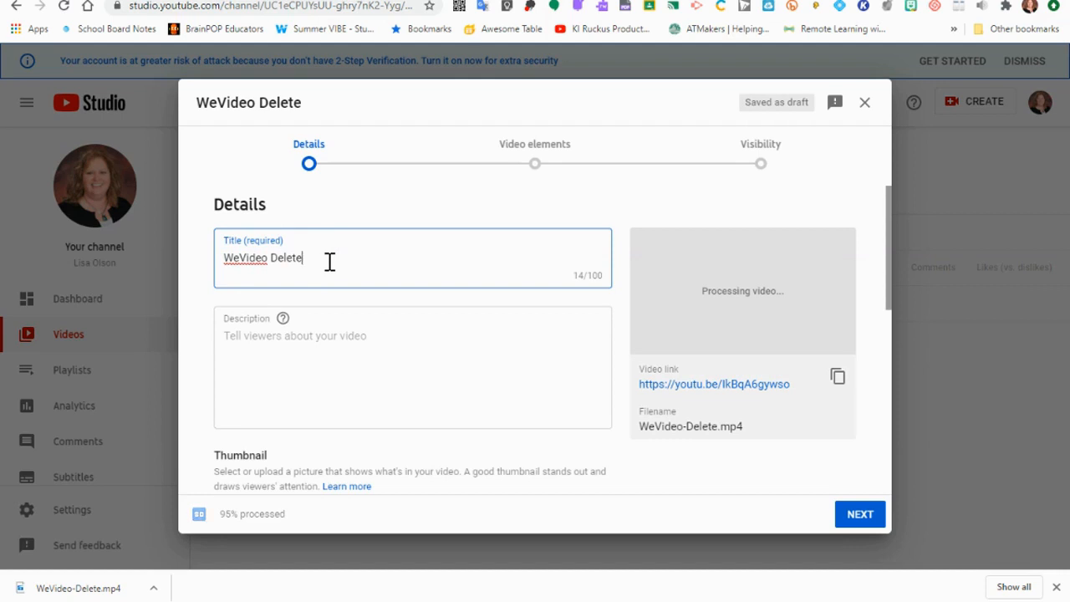
pyautogui.click(305, 341)
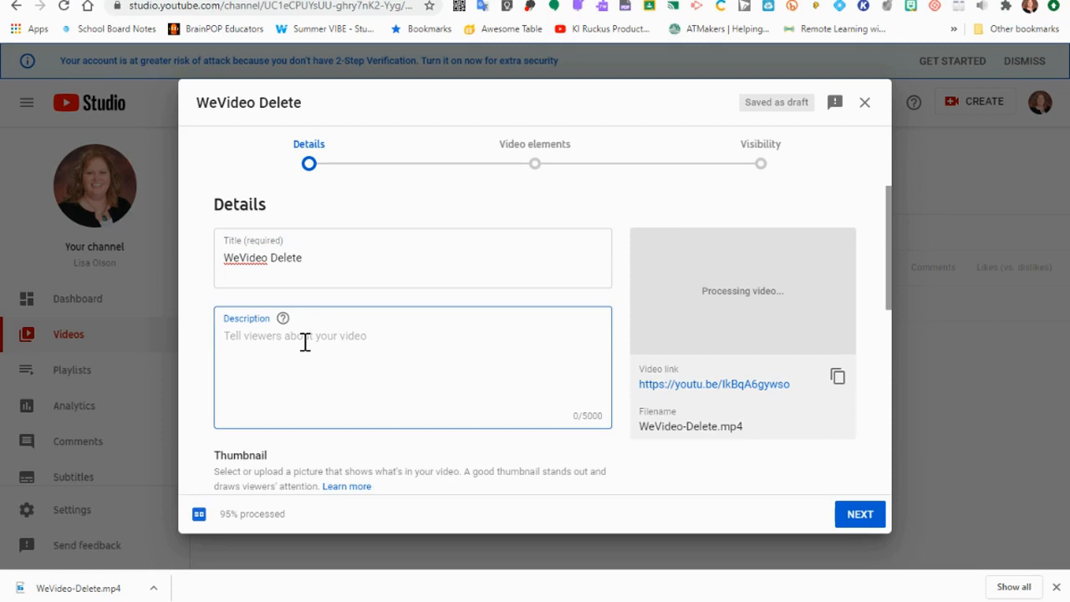
pyautogui.write('Thgi')
pyautogui.press('BackSpace')
pyautogui.press('BackSpace')
pyautogui.write('is is a temporary ')
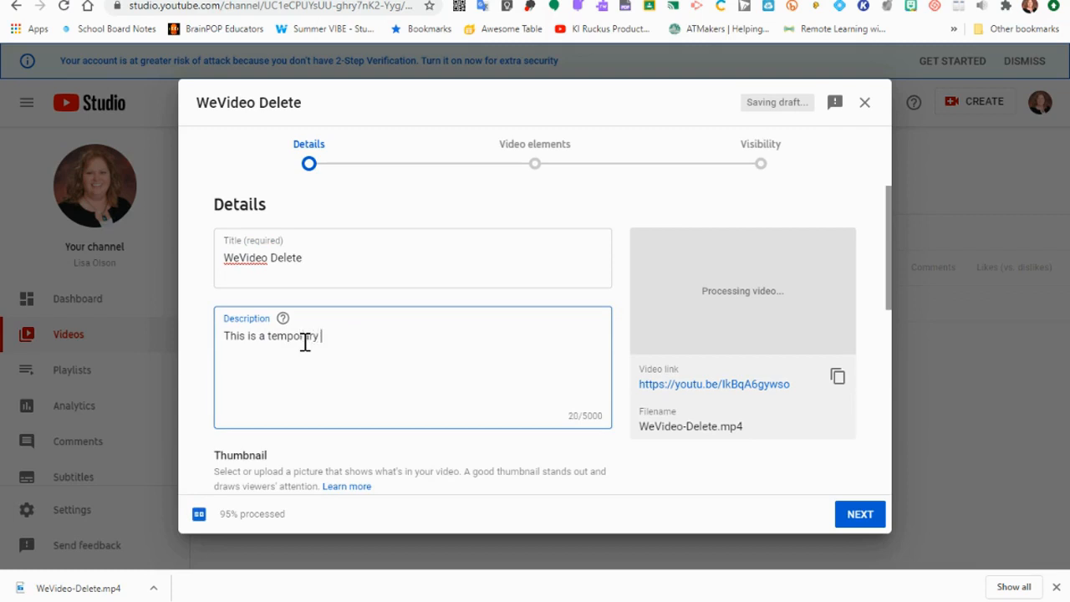
pyautogui.write('video that will be deleted')
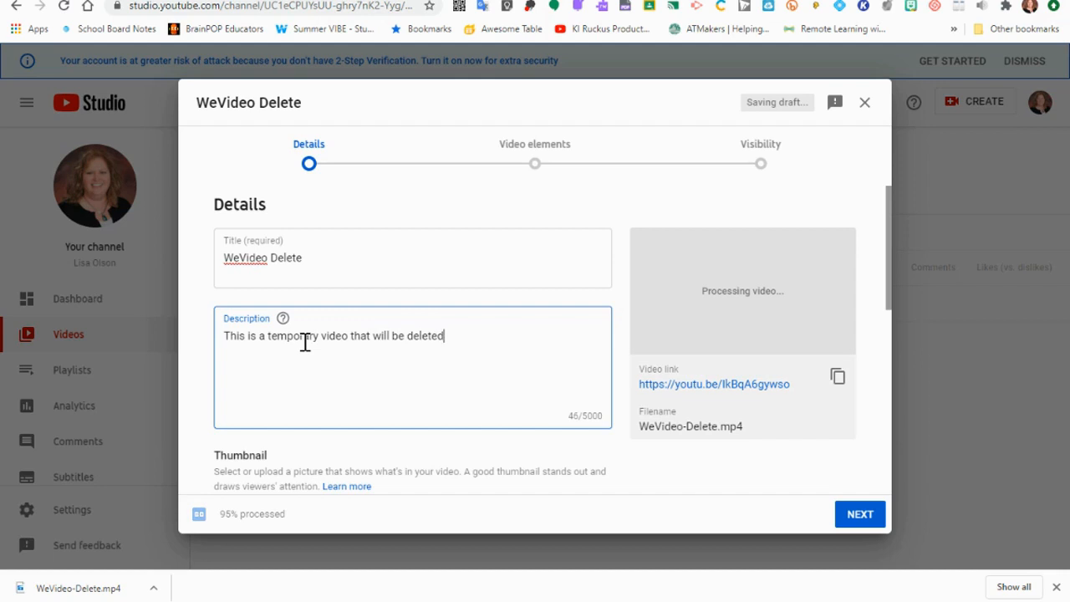
pyautogui.write('.')
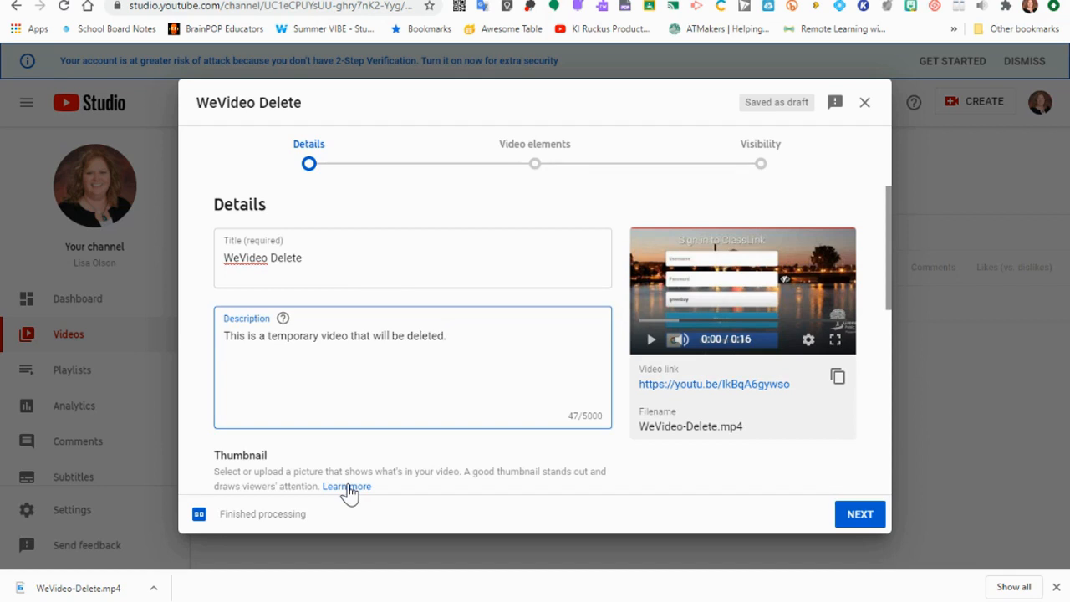
pyautogui.click(749, 291)
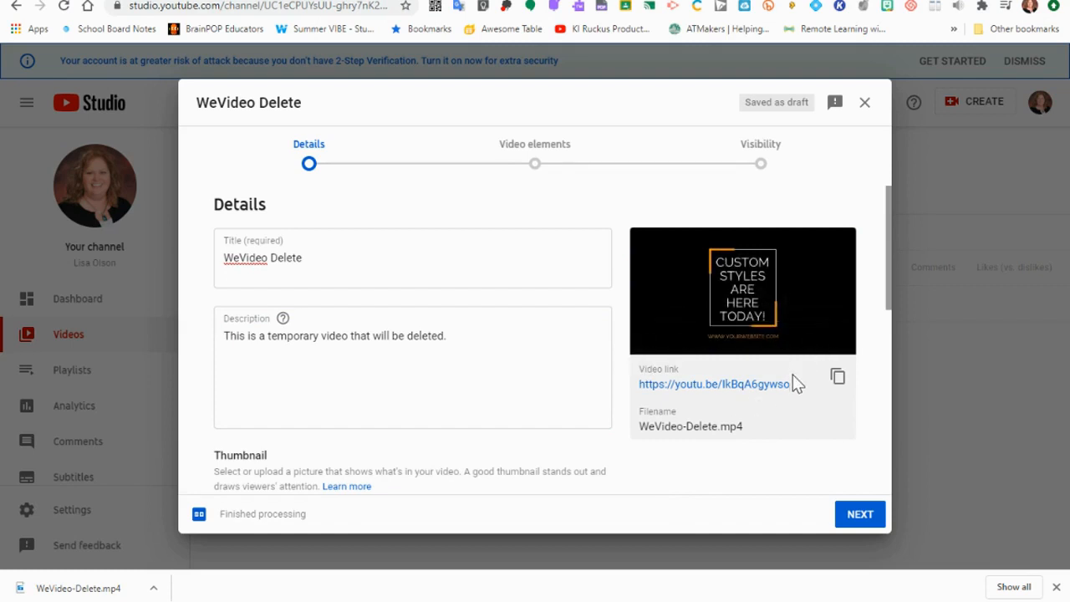
# Add the video to the Fun playlist and declare it not made for kids, completing the Details stage.
pyautogui.click(861, 514)
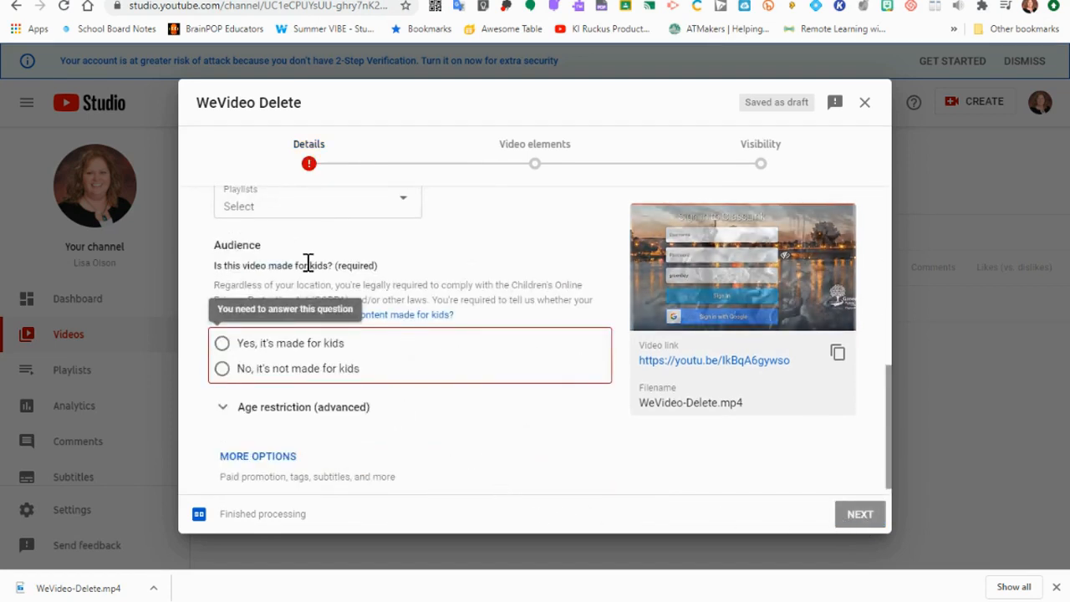
pyautogui.click(404, 211)
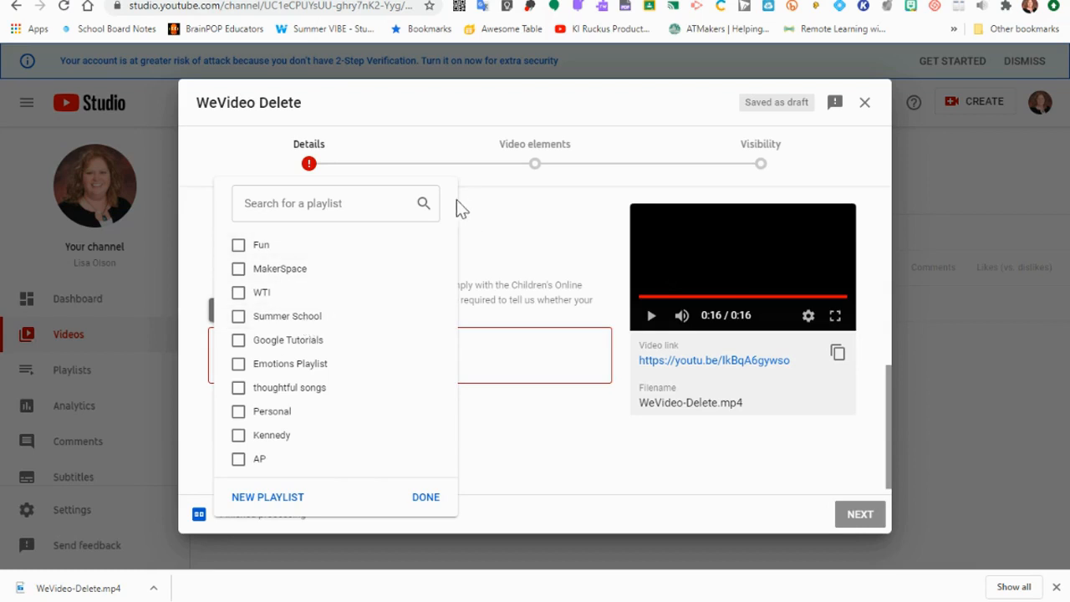
pyautogui.click(239, 245)
pyautogui.click(507, 207)
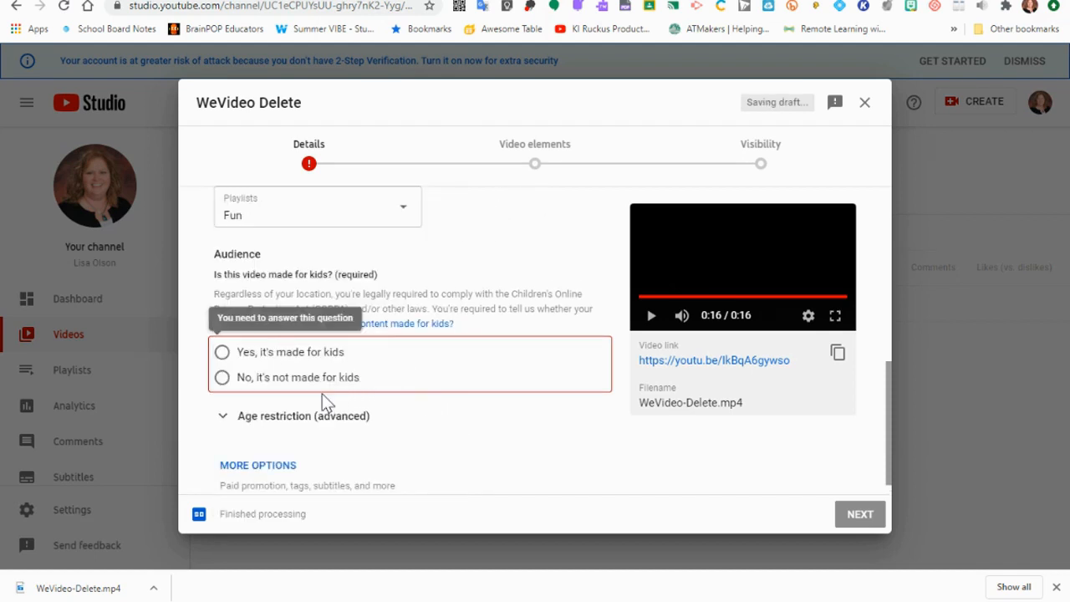
pyautogui.click(222, 378)
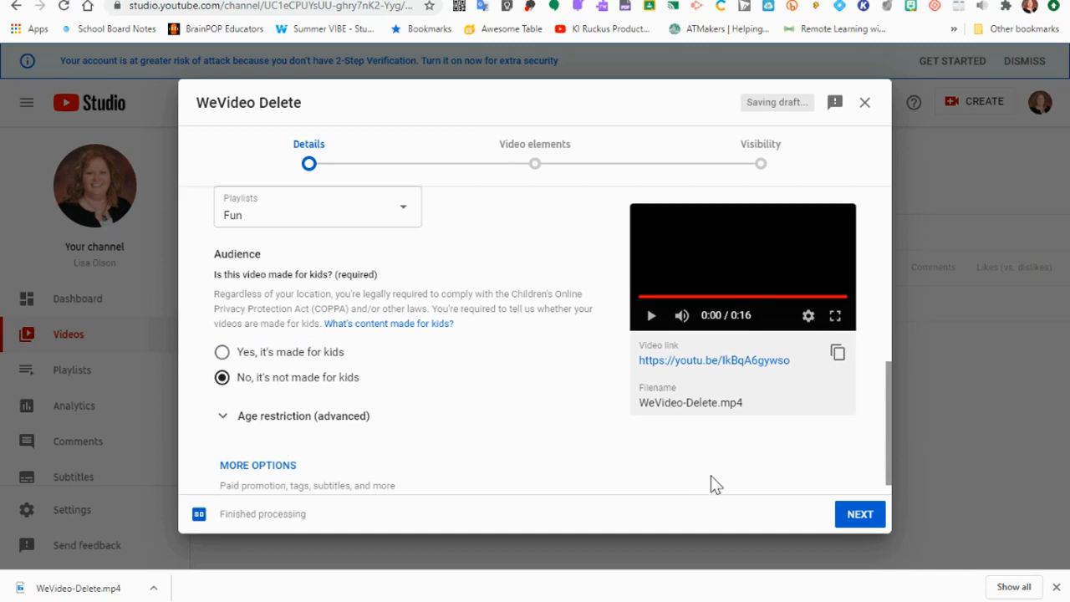
pyautogui.click(863, 518)
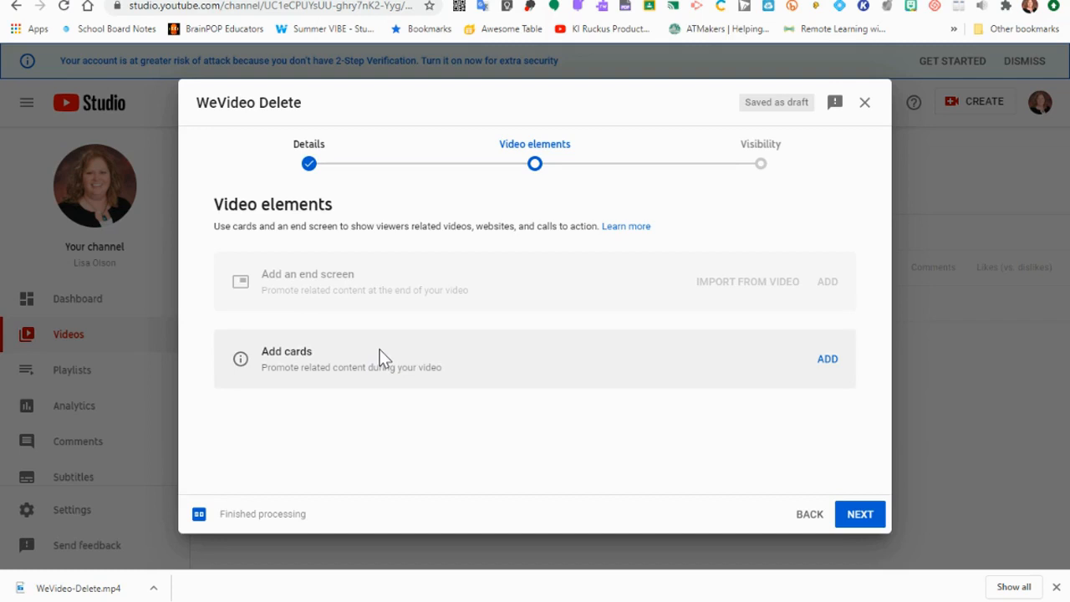
# Skip the optional video elements and save the video with Unlisted visibility, closing the sharing dialog.
pyautogui.click(862, 516)
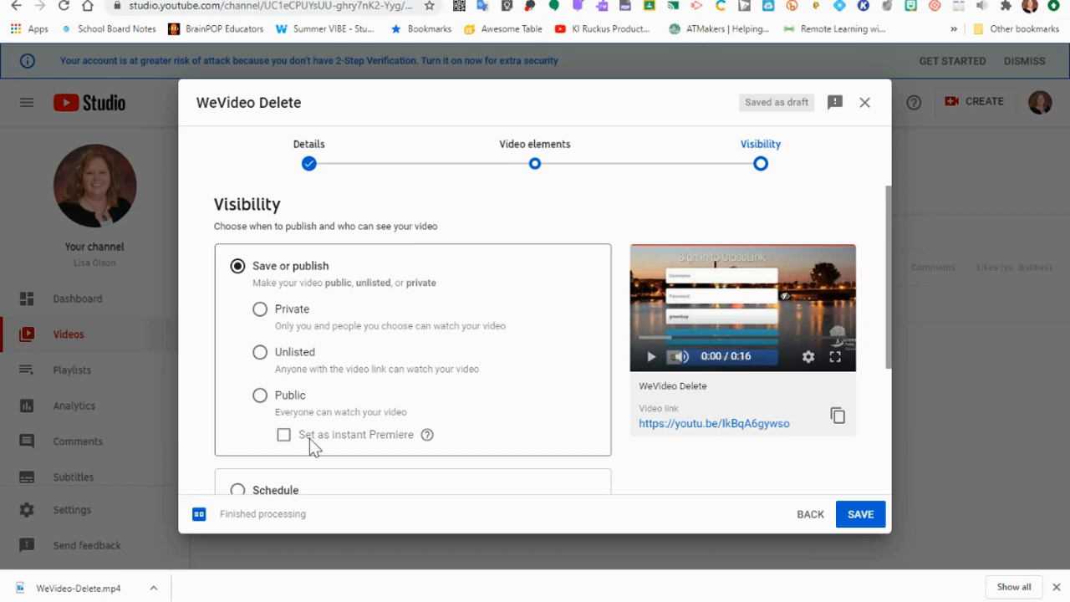
pyautogui.click(262, 354)
pyautogui.click(861, 515)
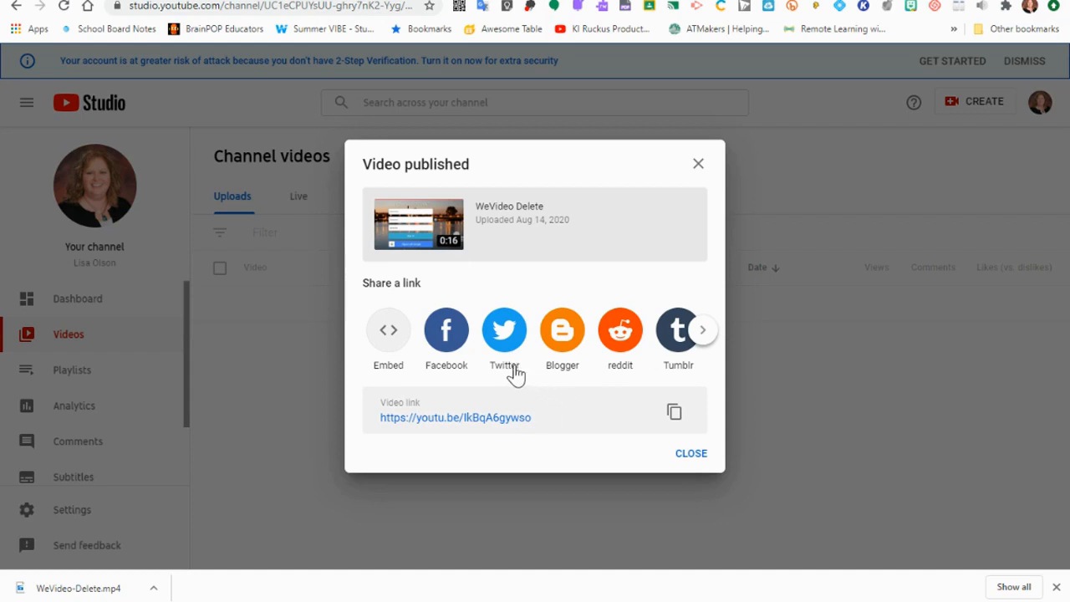
pyautogui.click(691, 456)
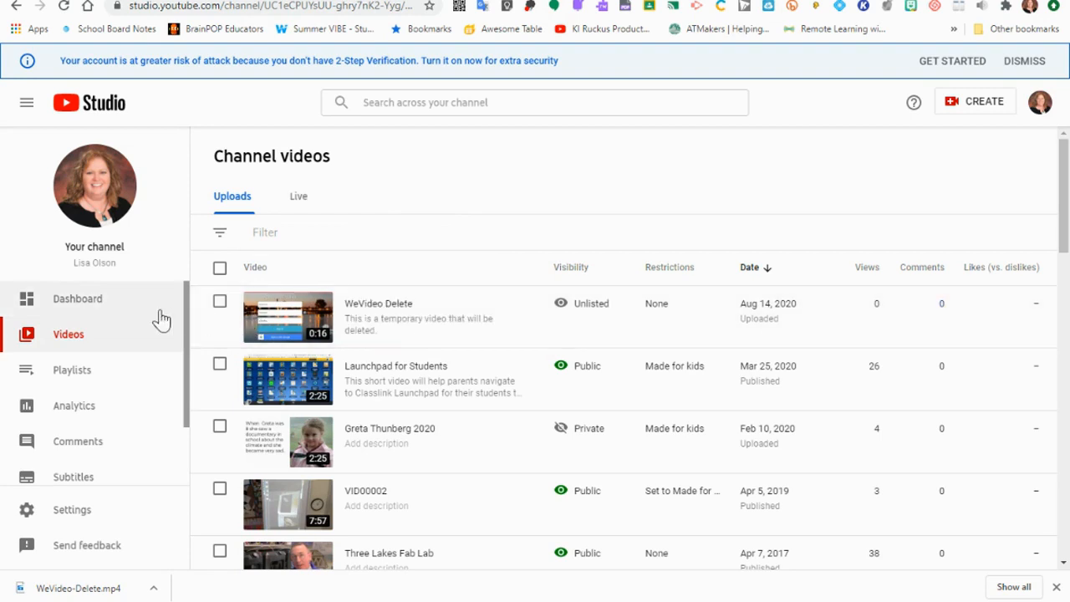
pyautogui.moveTo(635, 306)
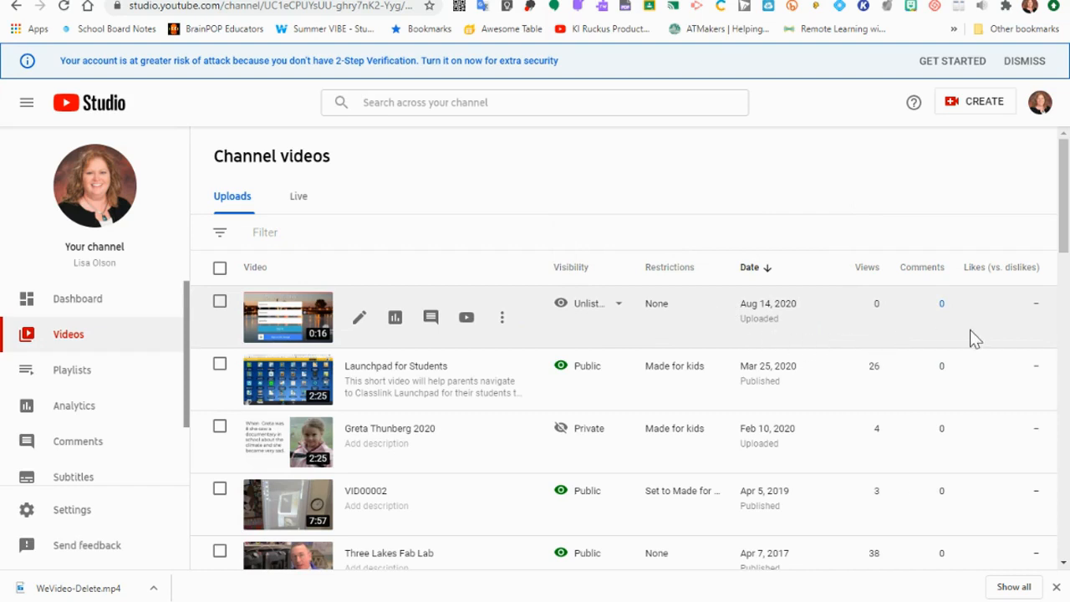
pyautogui.moveTo(962, 329)
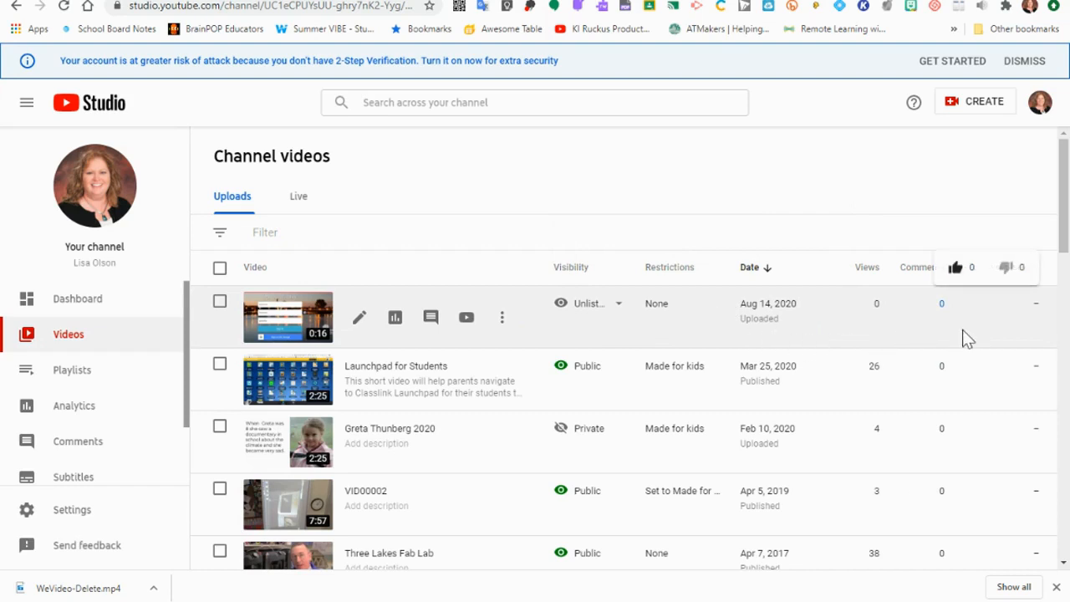